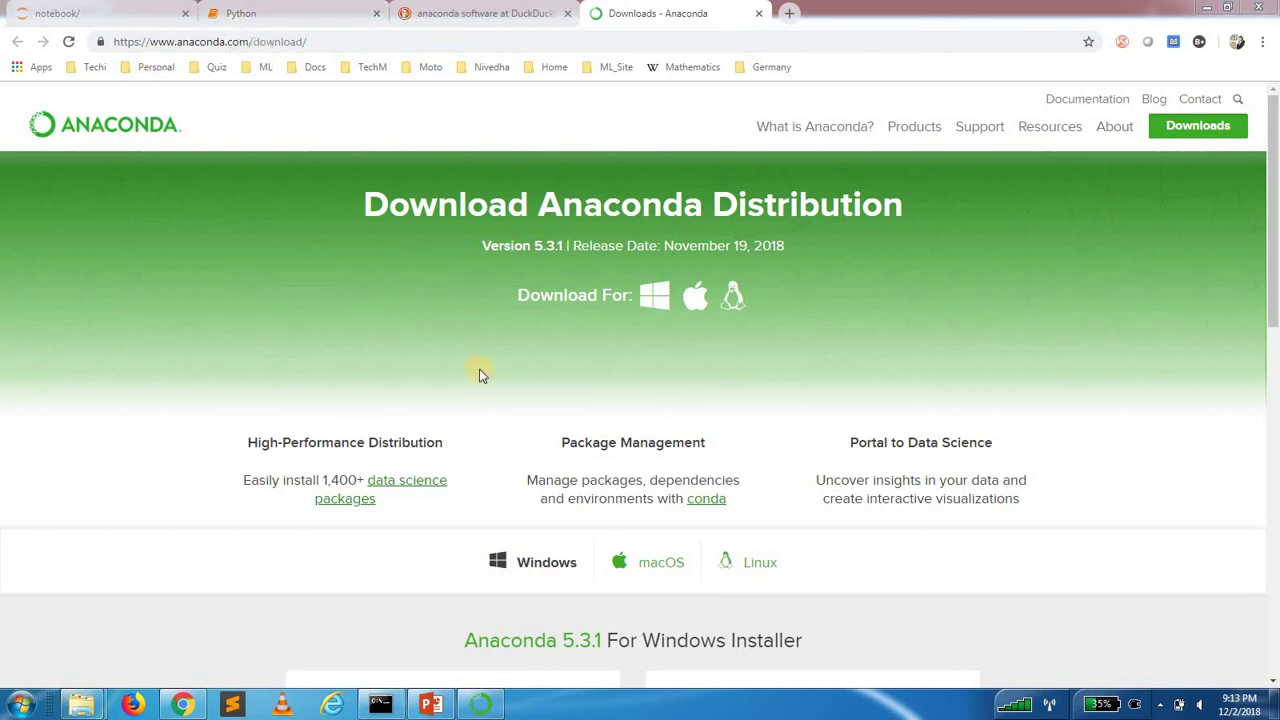
# - Go from the DuckDuckGo anaconda search results back to the Anaconda downloads page
pyautogui.click(481, 13)
pyautogui.click(149, 109)
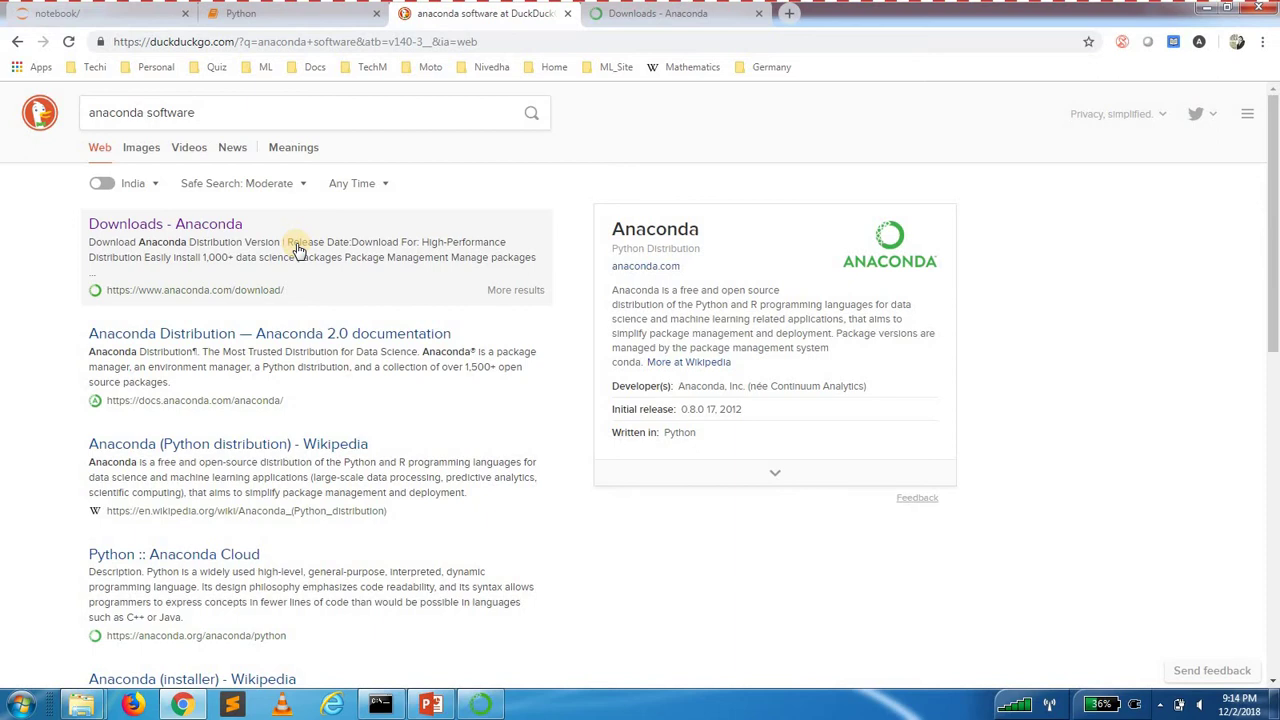
pyautogui.click(142, 112)
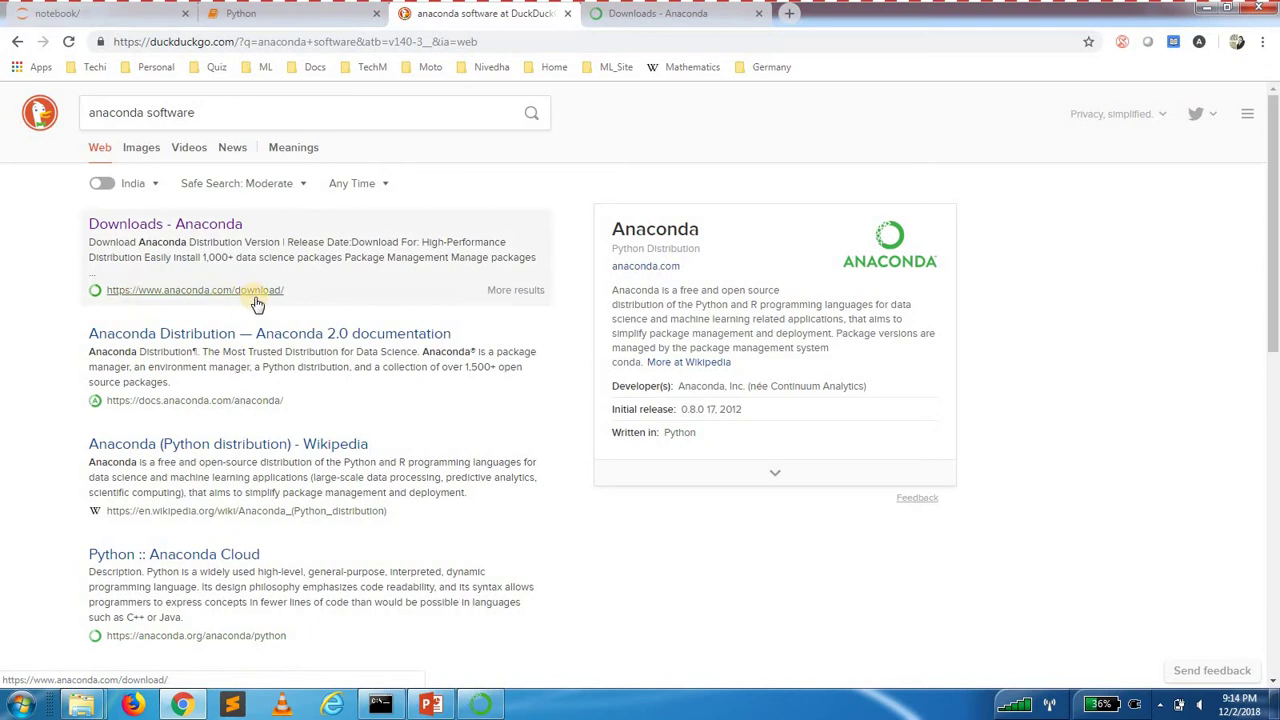
pyautogui.click(634, 18)
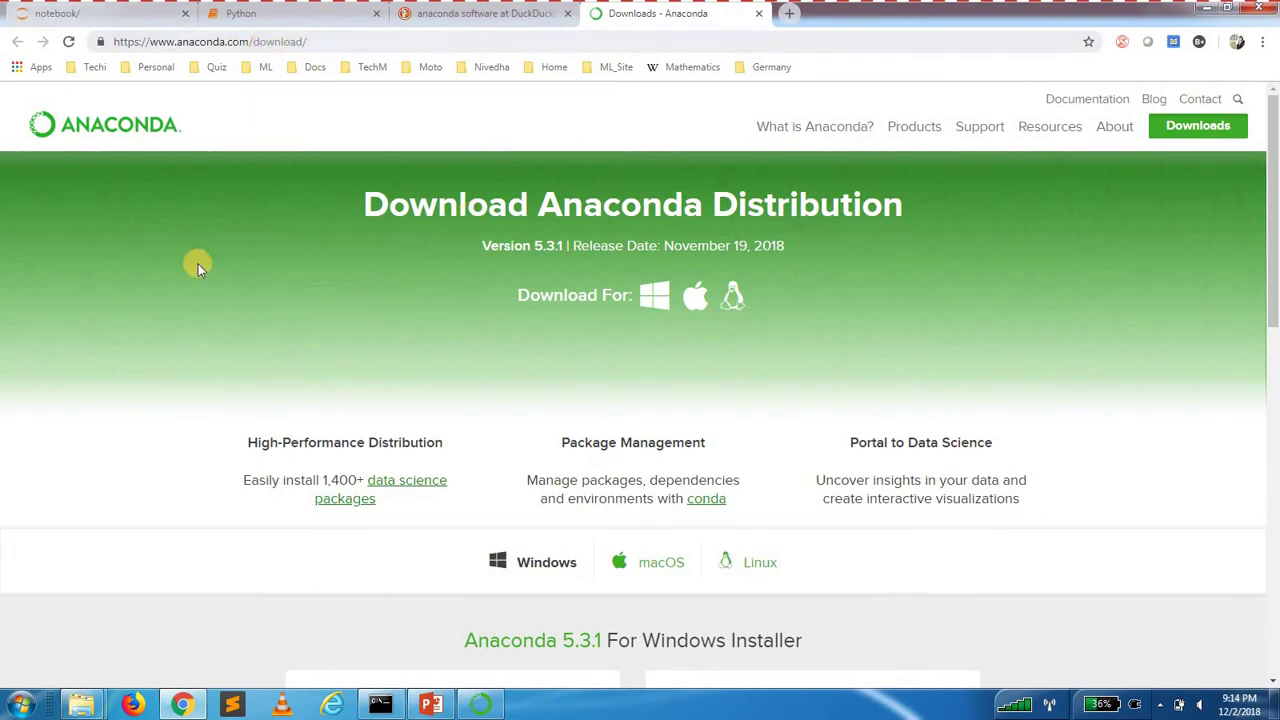
# - Scroll down to the Anaconda 5.3.1 Windows installers for Python 3.7 and Python 2.7
pyautogui.scroll(-1, 83, 376)
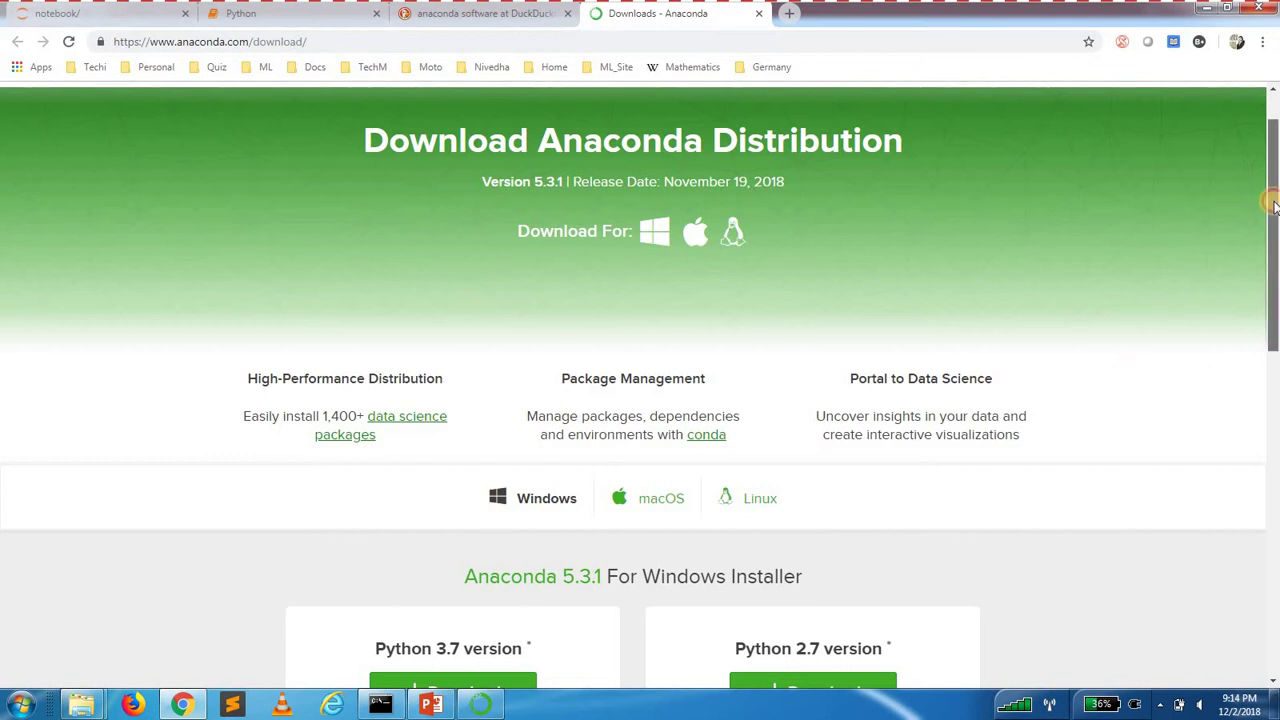
pyautogui.moveTo(1273, 205)
pyautogui.mouseDown()
pyautogui.moveTo(1274, 228)
pyautogui.moveTo(1274, 214)
pyautogui.mouseUp()
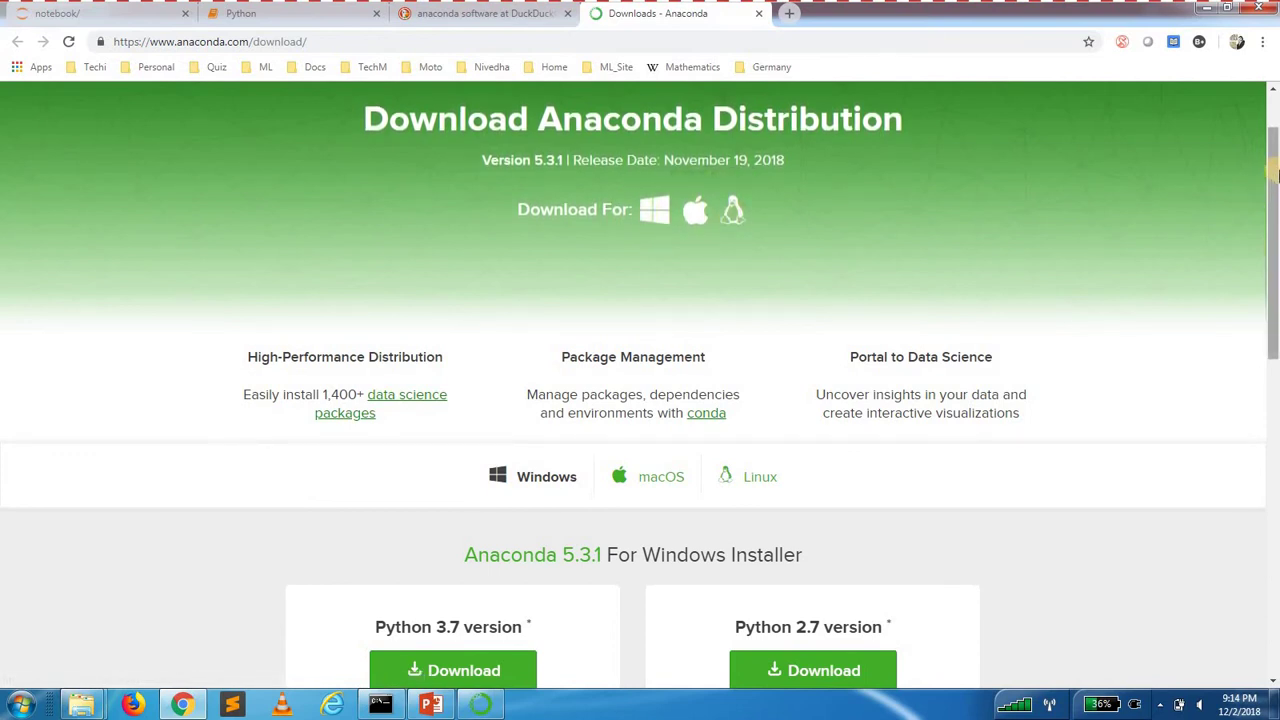
pyautogui.moveTo(1276, 175); pyautogui.dragTo(1276, 237)
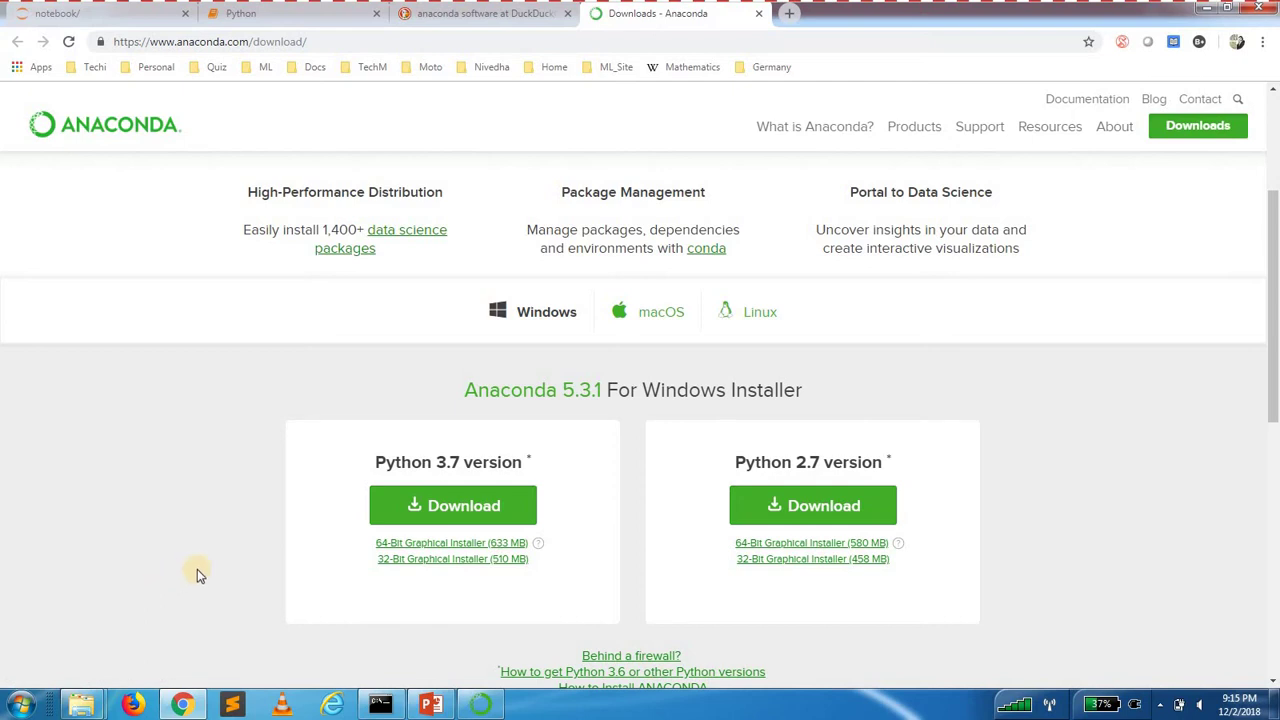
# - Search the Start menu for anaconda, then bring the running Anaconda Navigator to the front
pyautogui.click(18, 705)
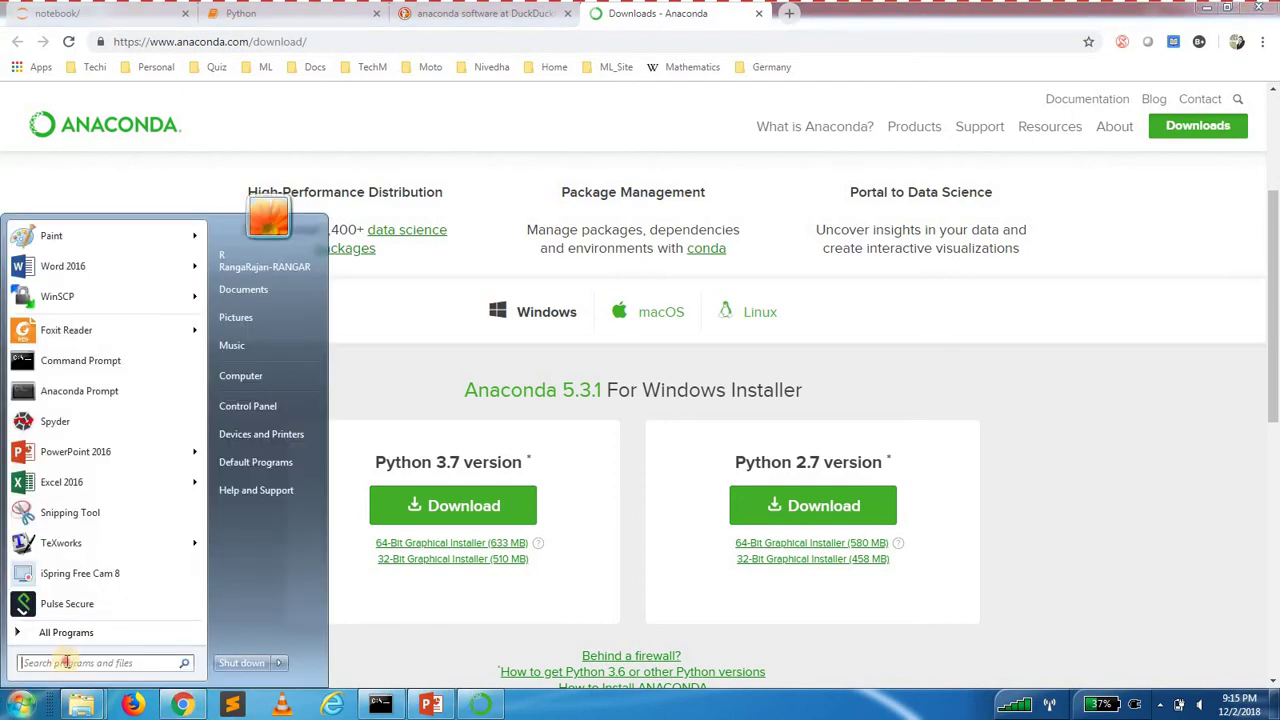
pyautogui.write('anaconda')
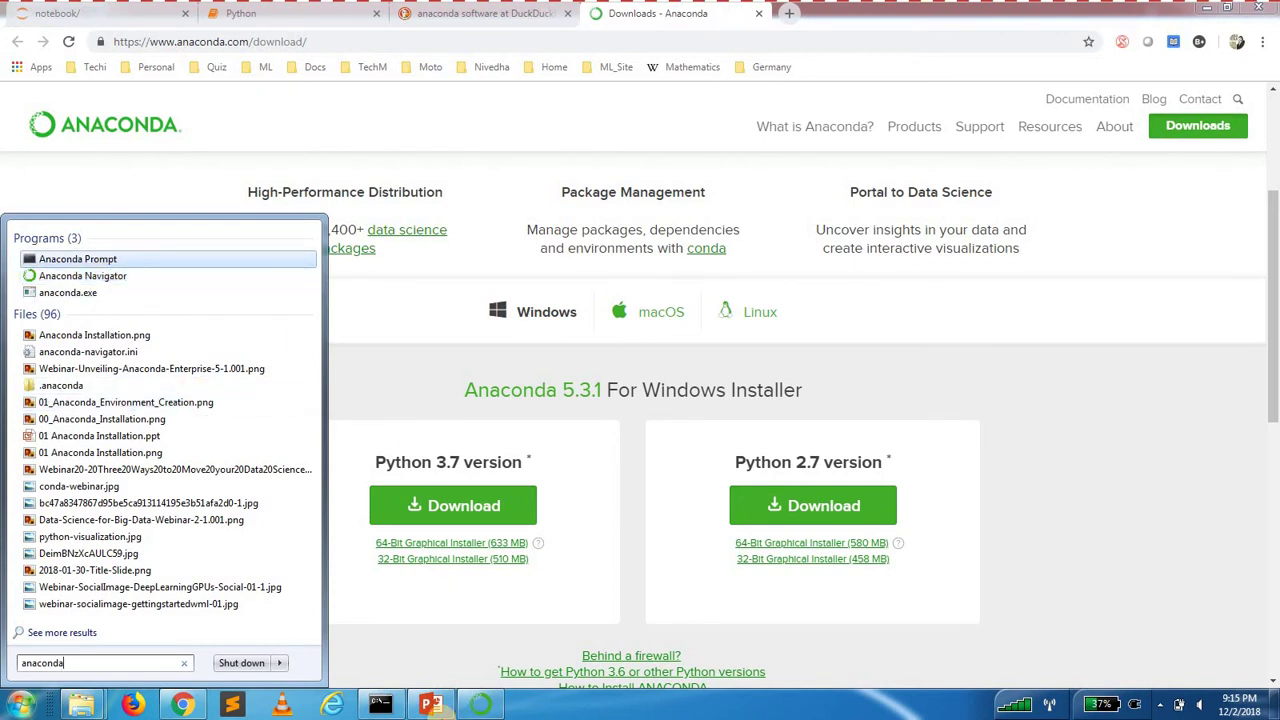
pyautogui.click(481, 708)
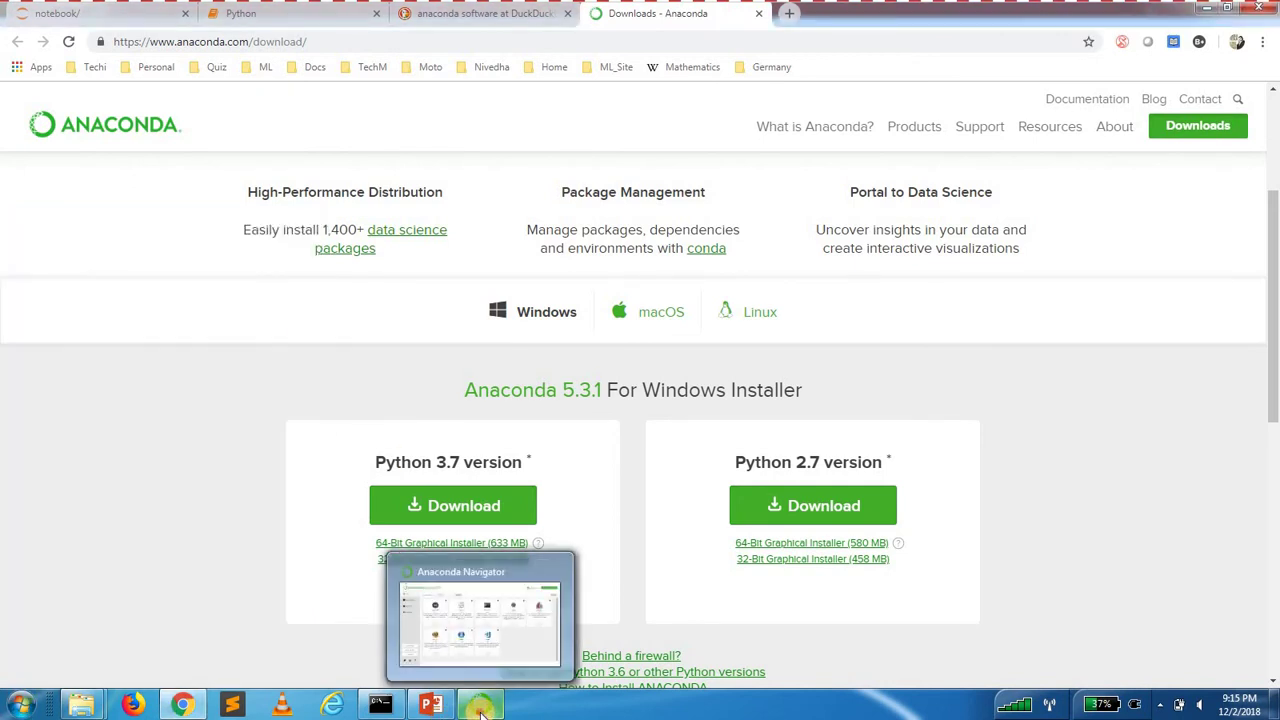
pyautogui.click(481, 708)
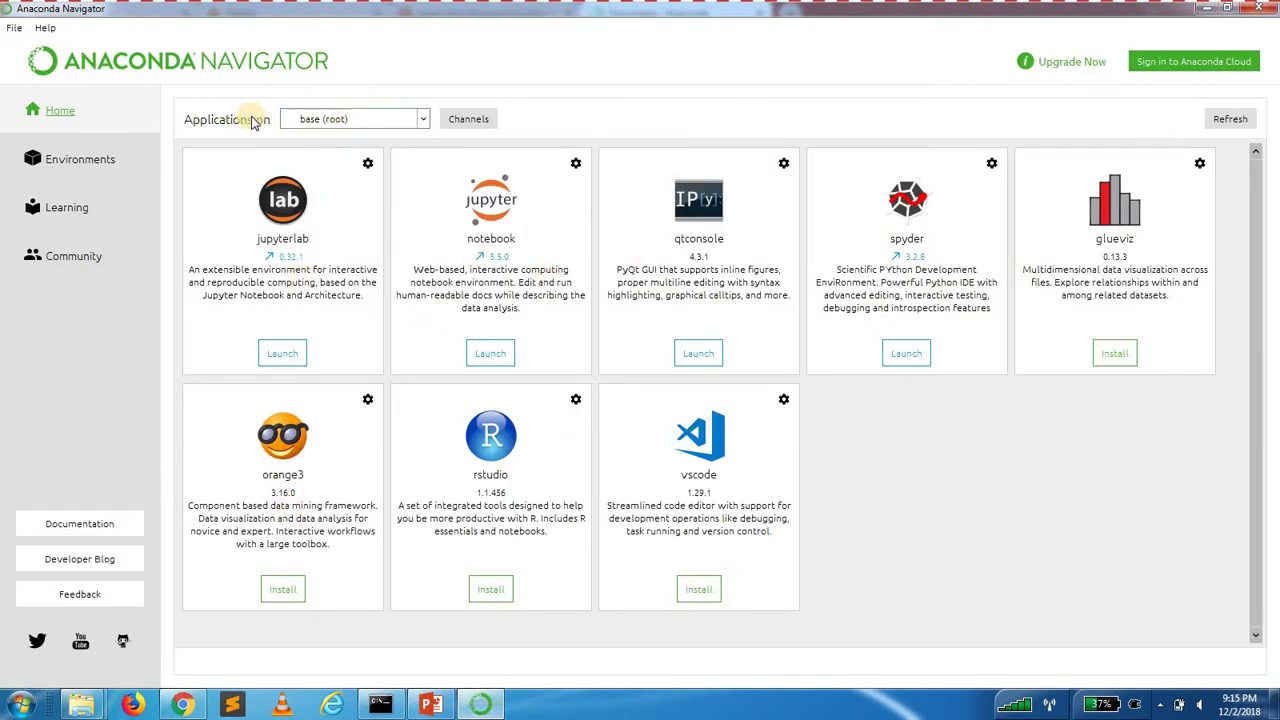
# - Keep base (root) as the environment and launch Jupyter Notebook from Anaconda Navigator
pyautogui.click(410, 121)
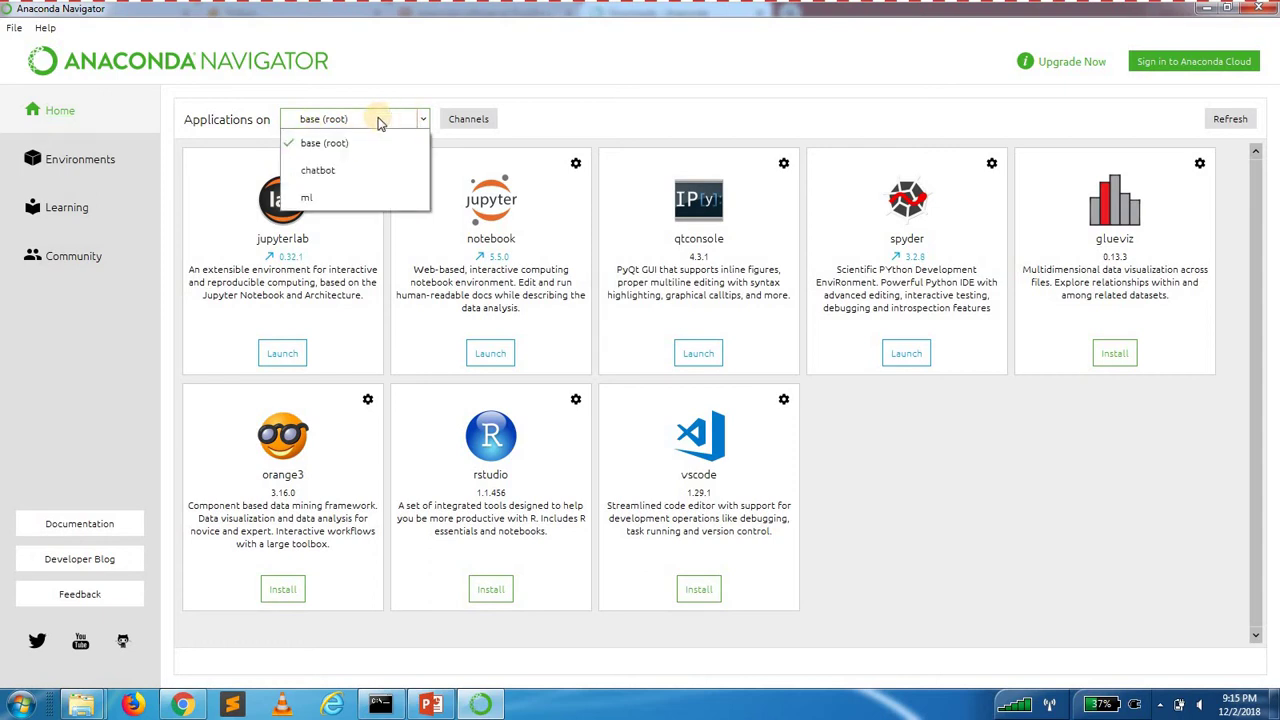
pyautogui.click(409, 78)
pyautogui.click(375, 124)
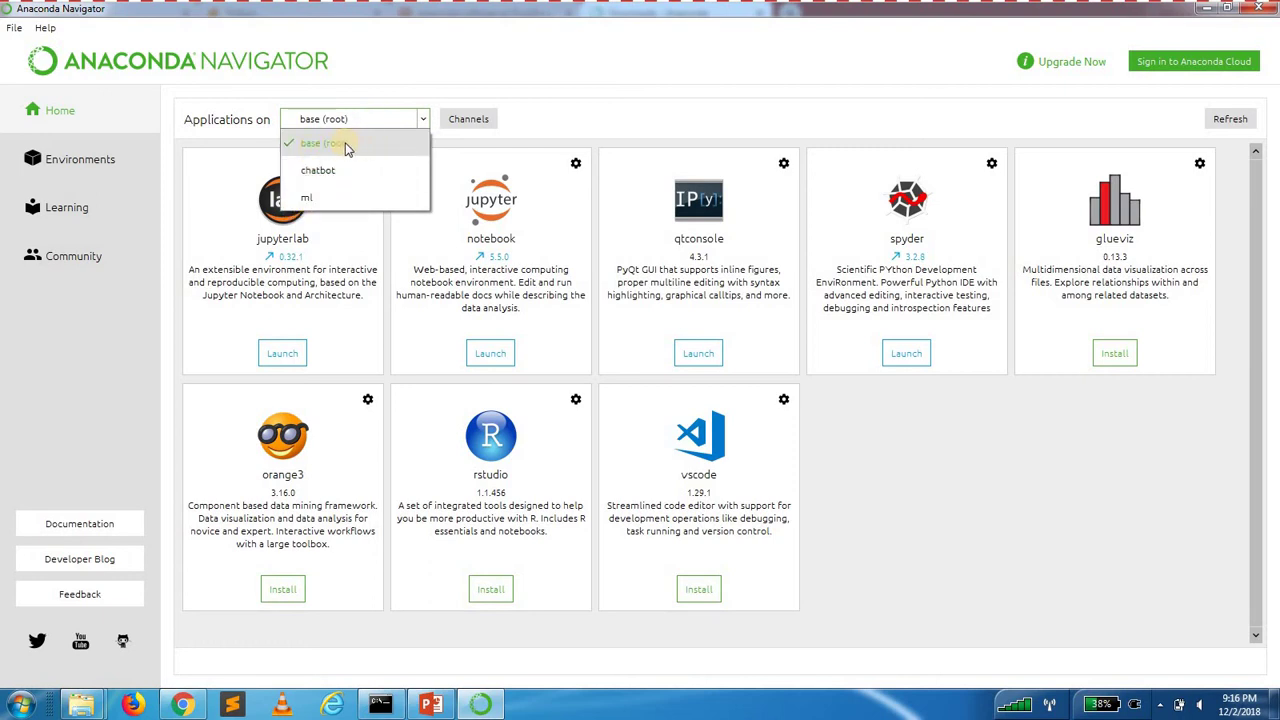
pyautogui.click(562, 124)
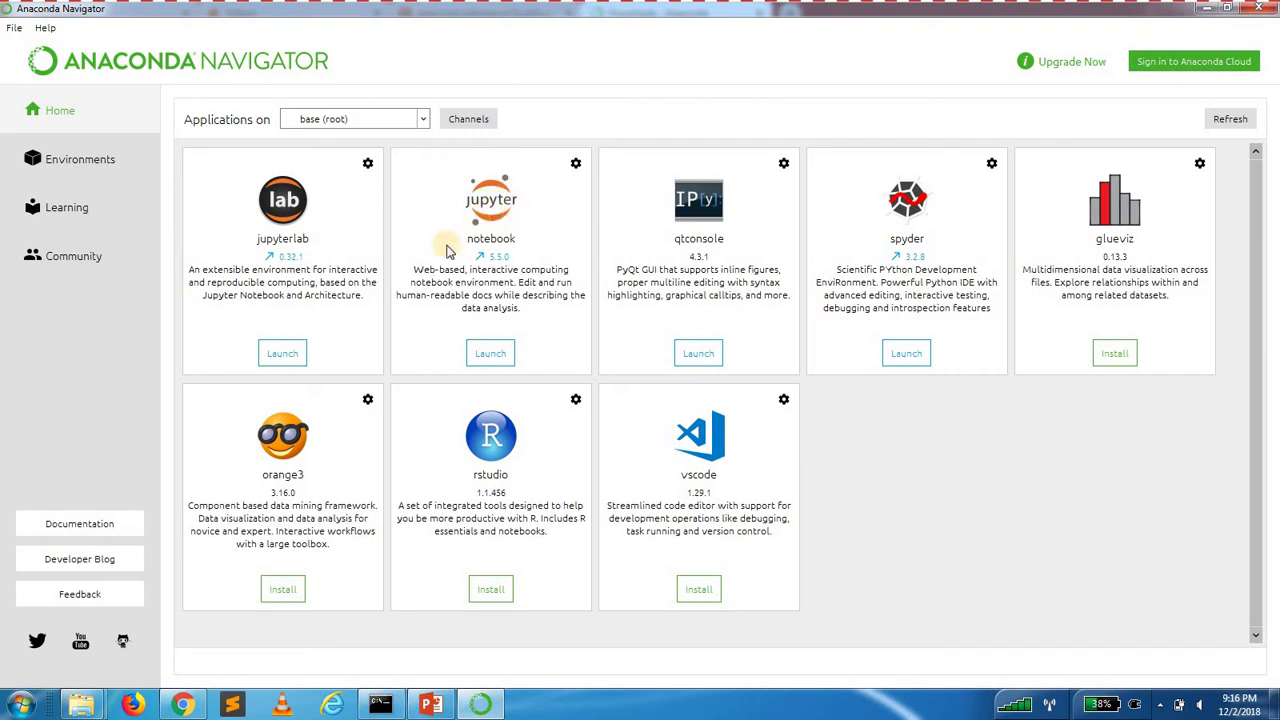
pyautogui.click(478, 358)
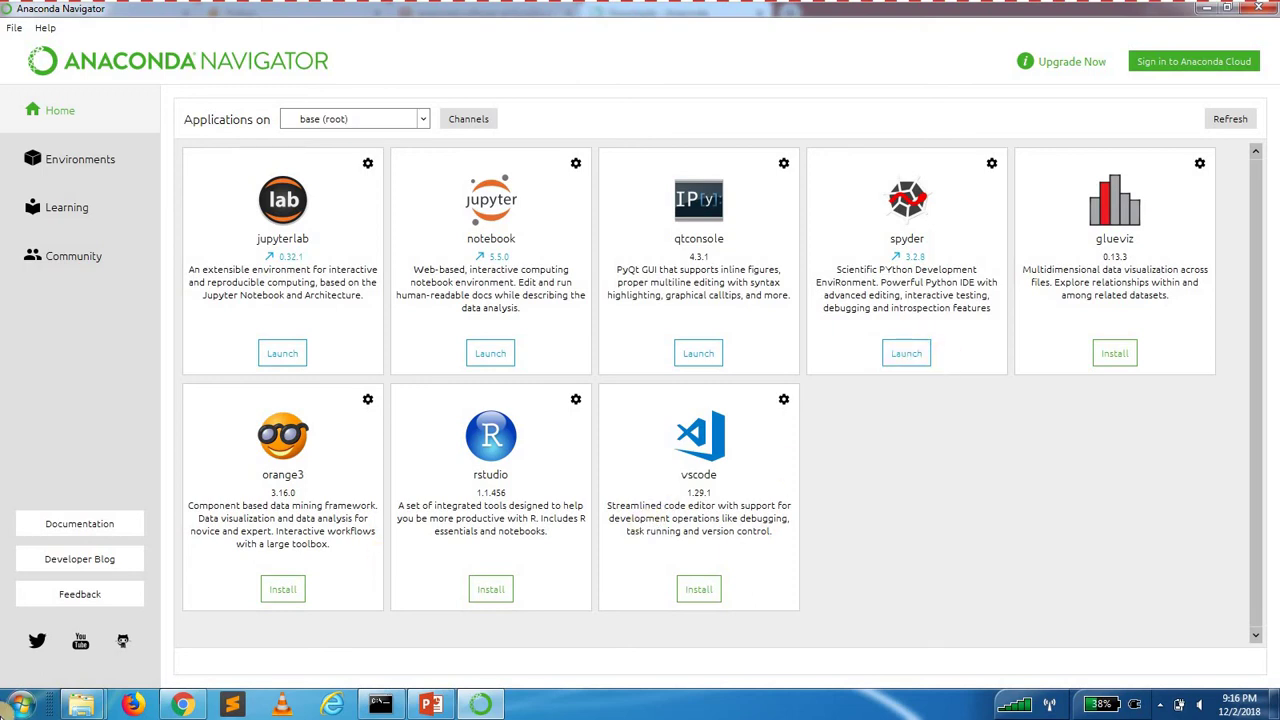
pyautogui.click(20, 705)
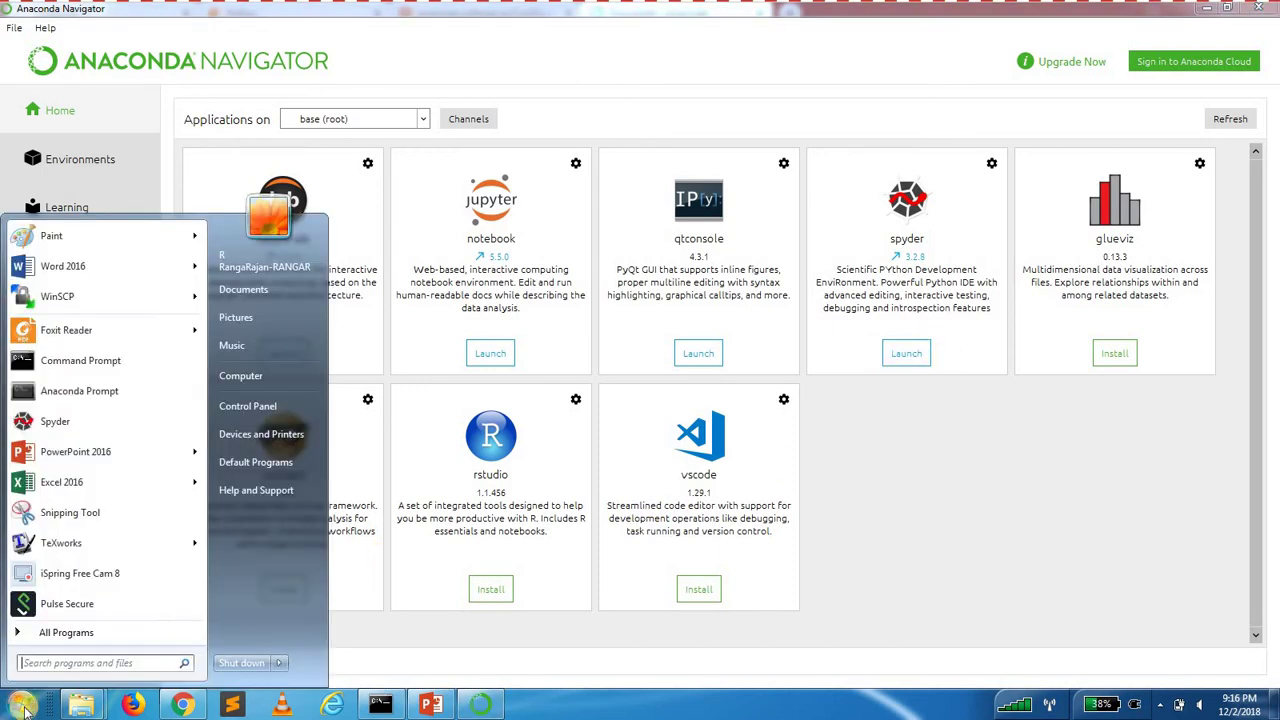
# - Search the Start menu for Spyder and launch it from the results
pyautogui.click(91, 662)
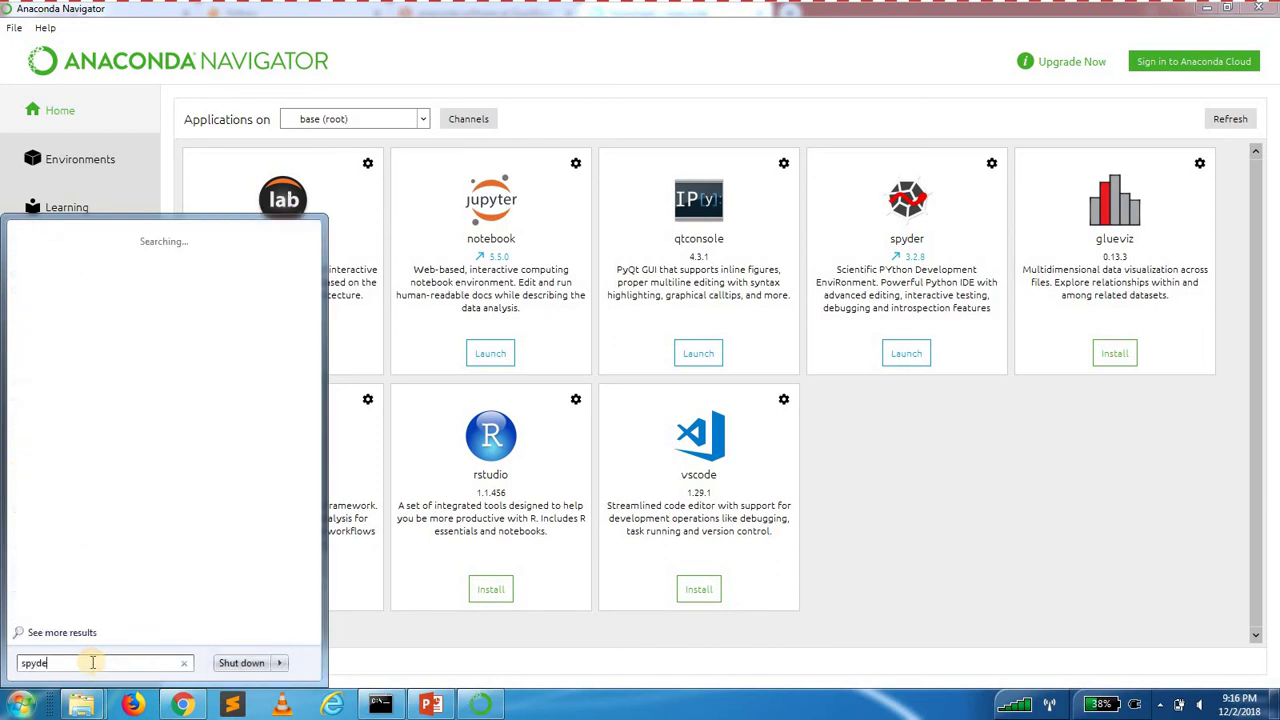
pyautogui.write('r')
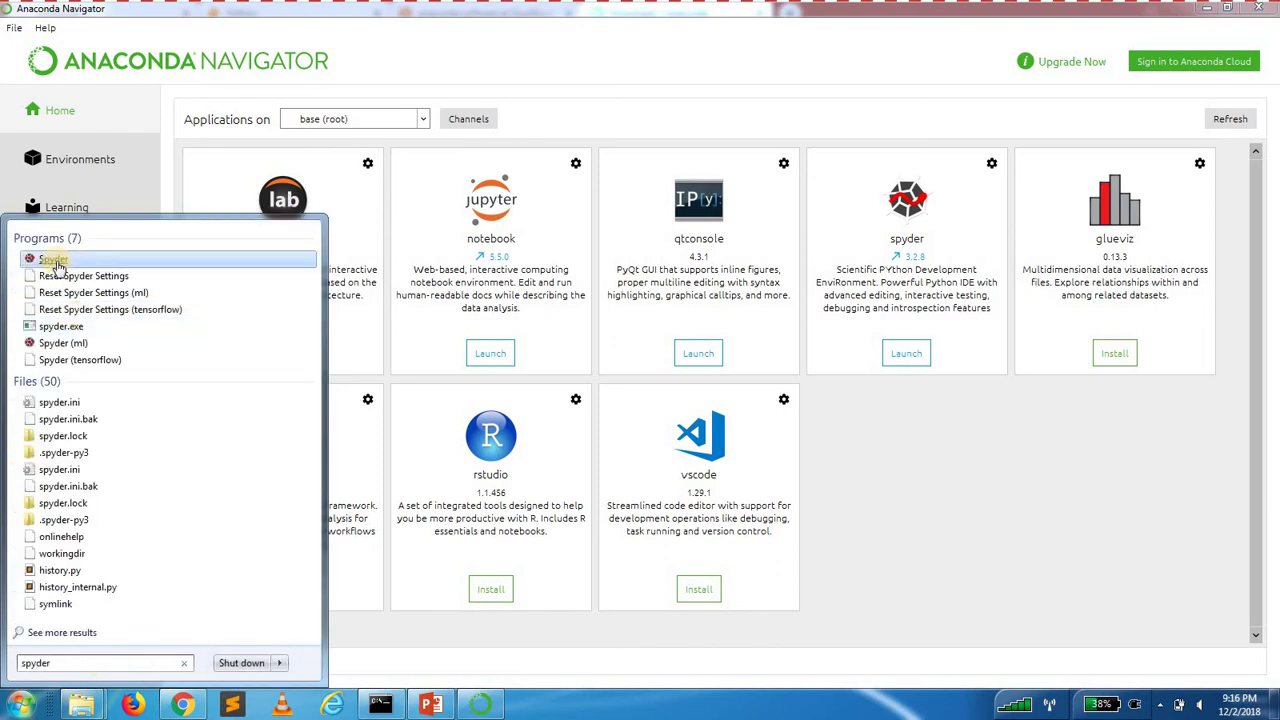
pyautogui.click(55, 262)
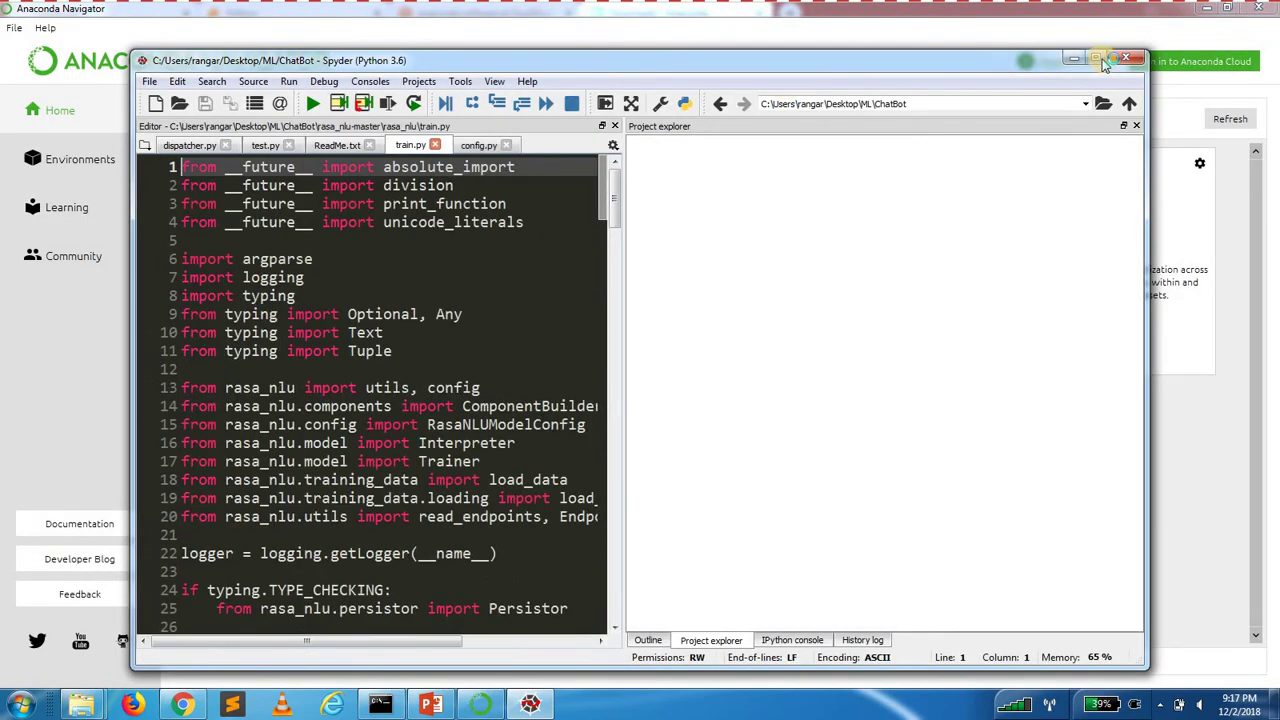
# - Maximize Spyder, create new file untitled0.py, dismiss the update notice, and show the IPython console
pyautogui.click(1100, 60)
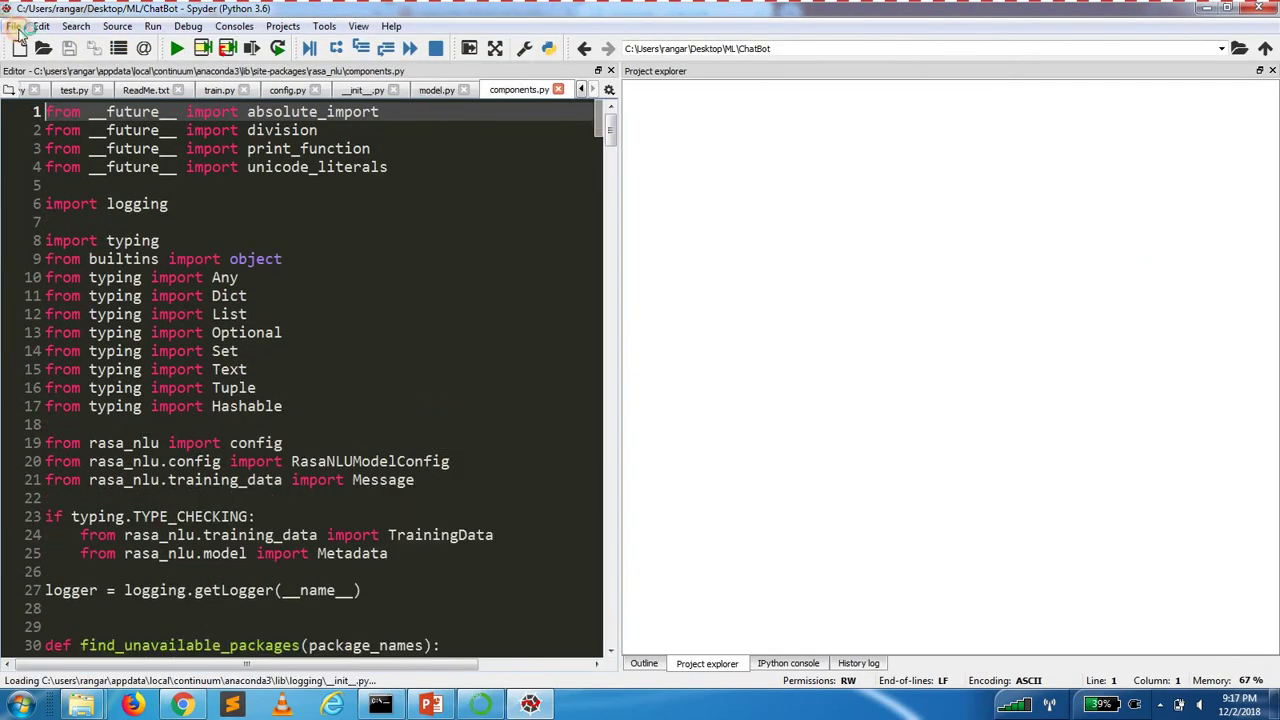
pyautogui.click(14, 26)
pyautogui.click(76, 26)
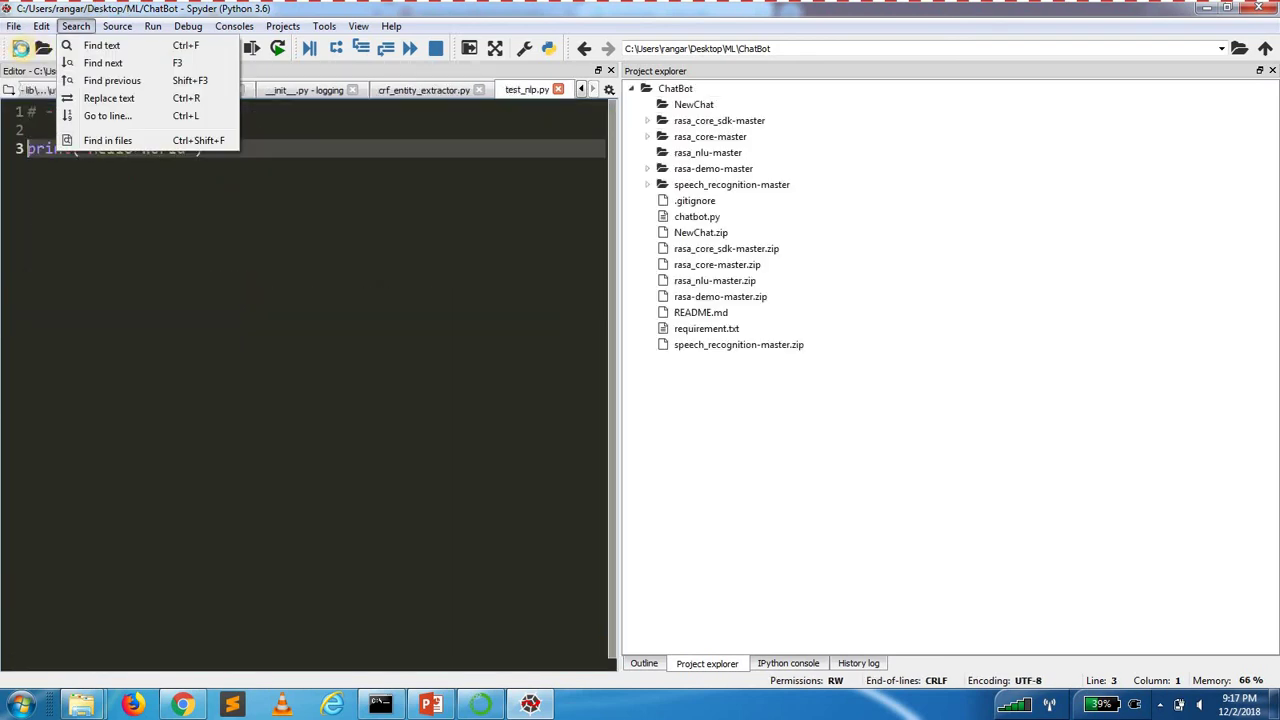
pyautogui.click(20, 48)
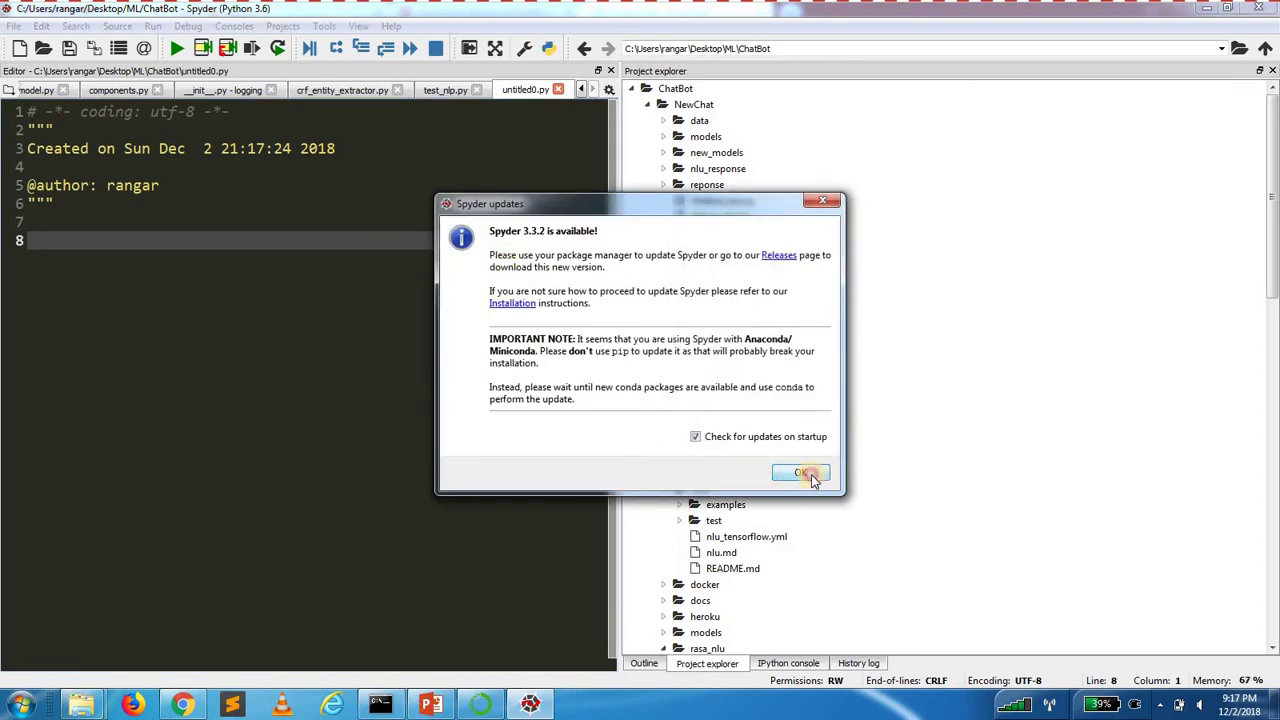
pyautogui.click(805, 474)
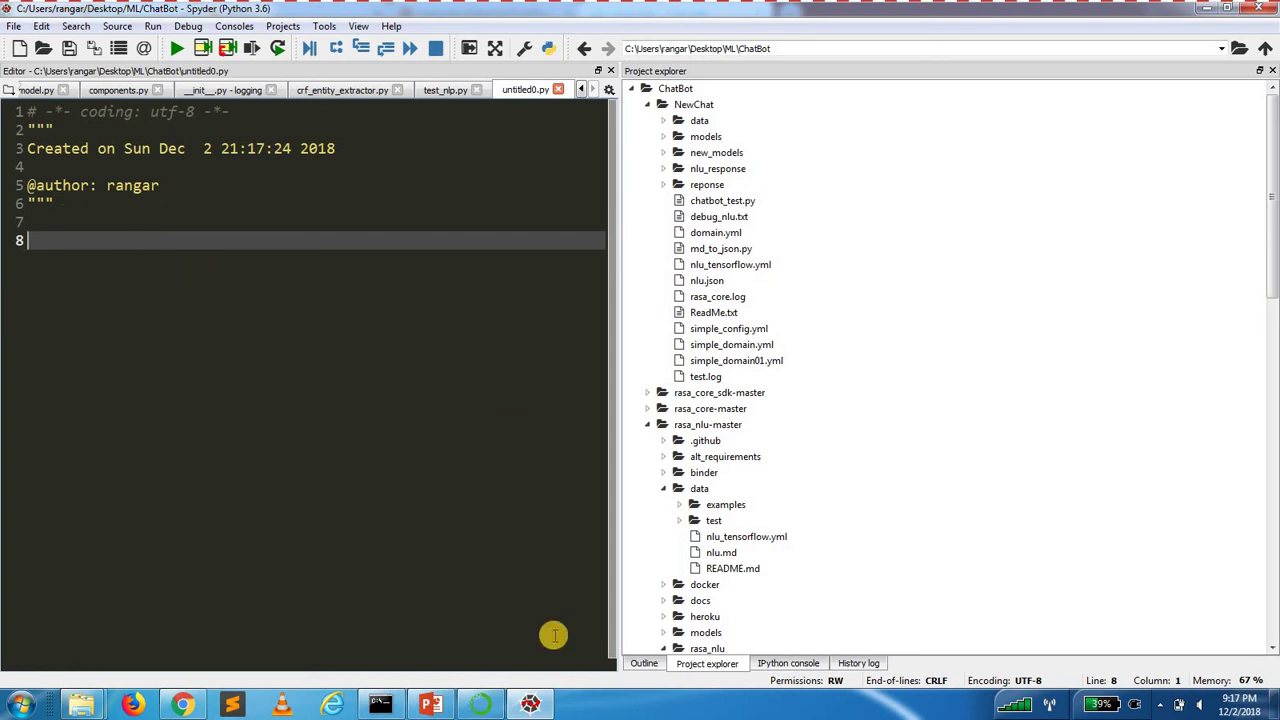
pyautogui.click(775, 664)
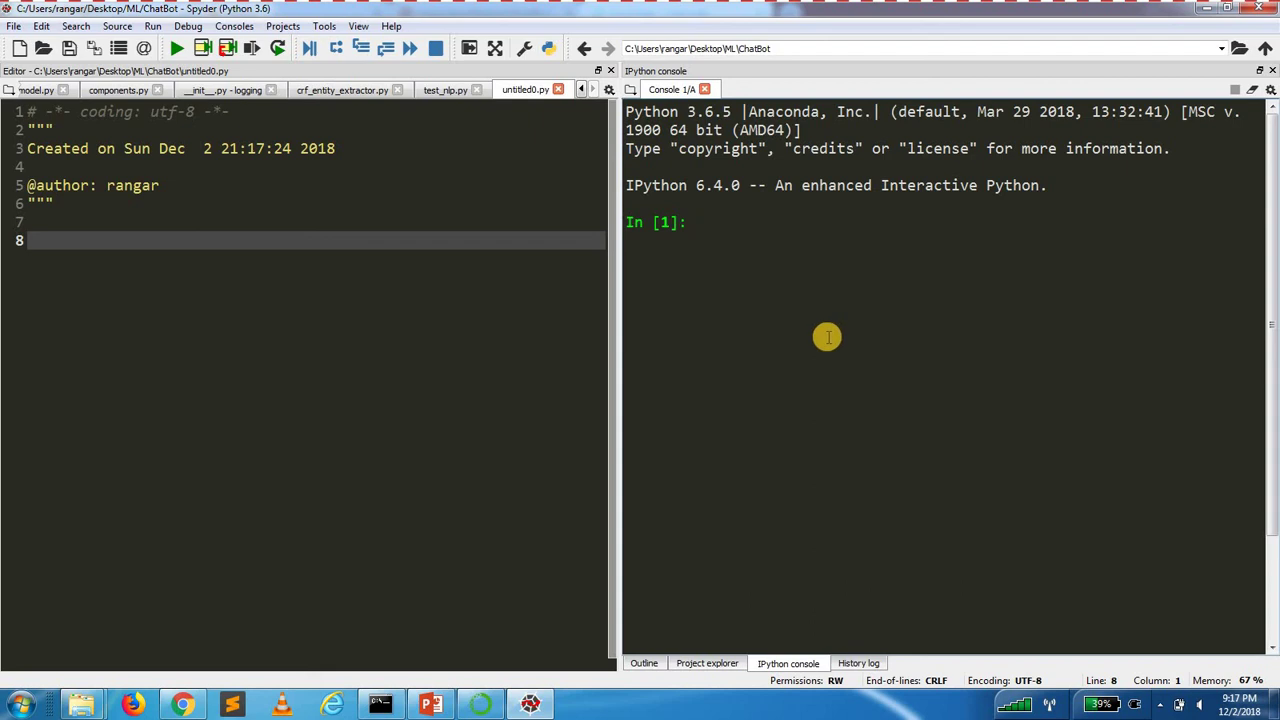
# - Run print("Hello") in the IPython console so it prints Hello
pyautogui.write('print("Hell')
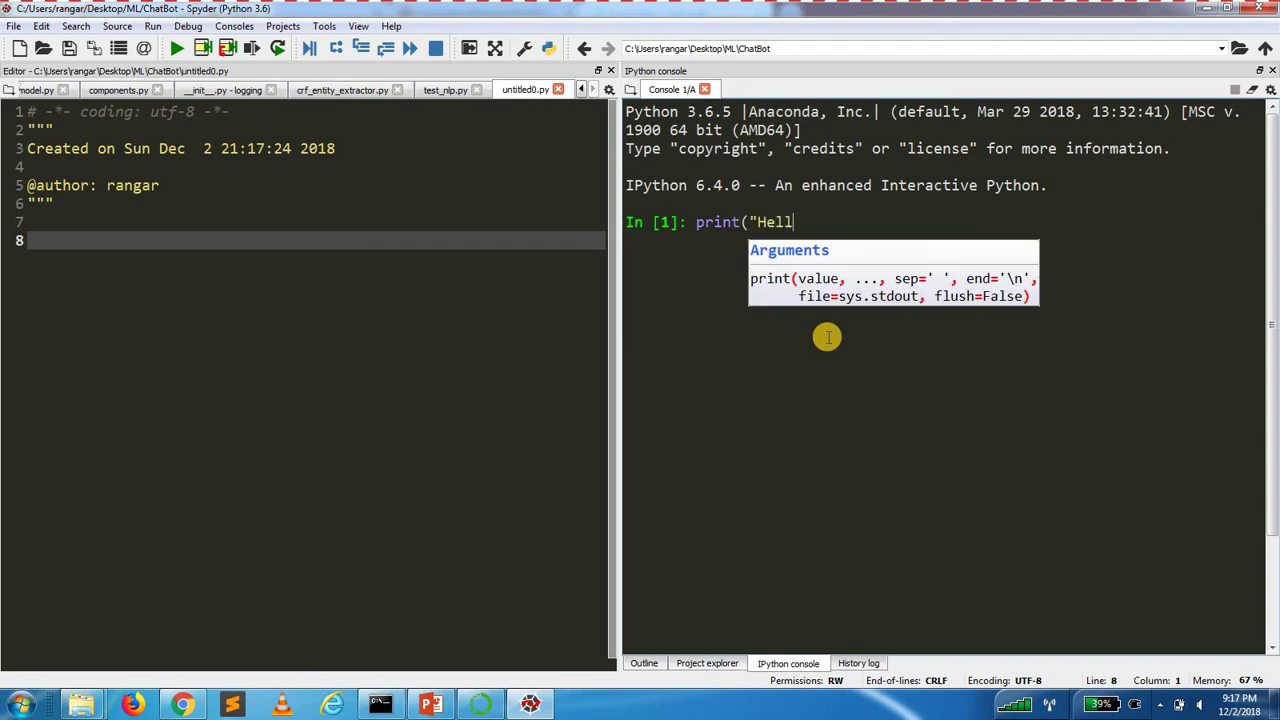
pyautogui.write('o")')
pyautogui.press('Return')
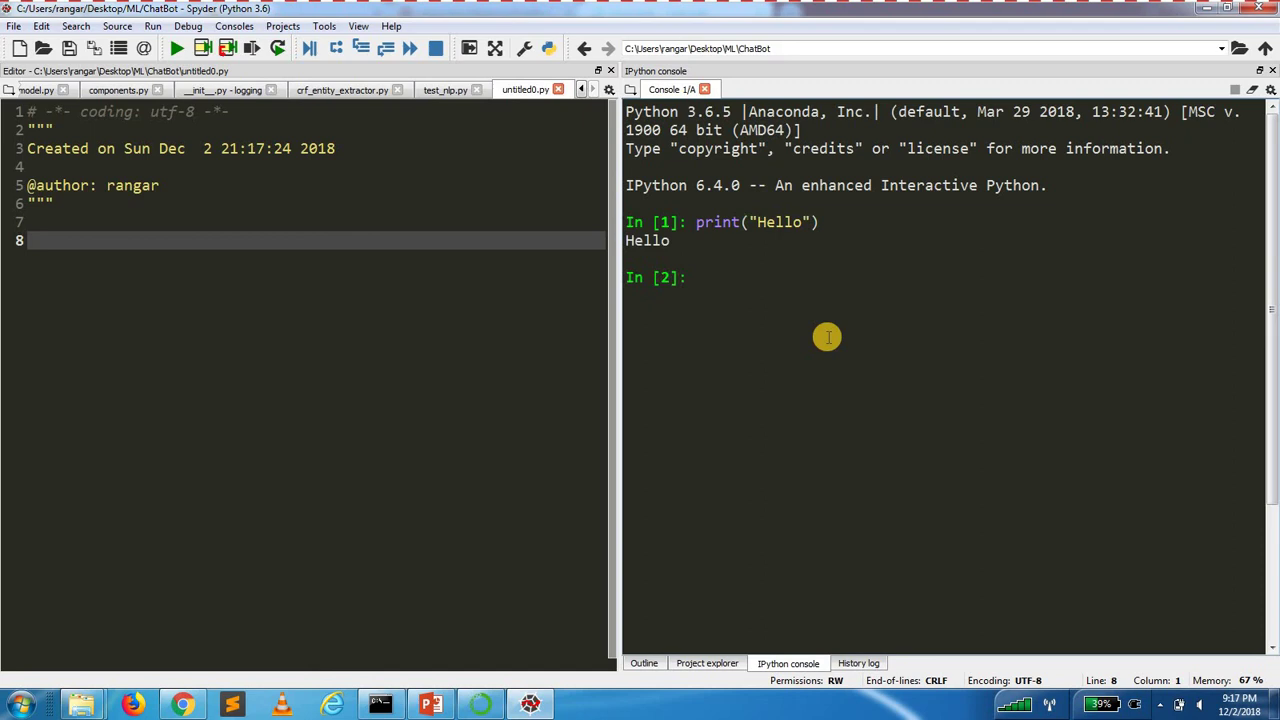
pyautogui.click(42, 240)
# - Write print("Hello") on line 8 of untitled0.py, then save it to ChatBot and run it
pyautogui.write('pri')
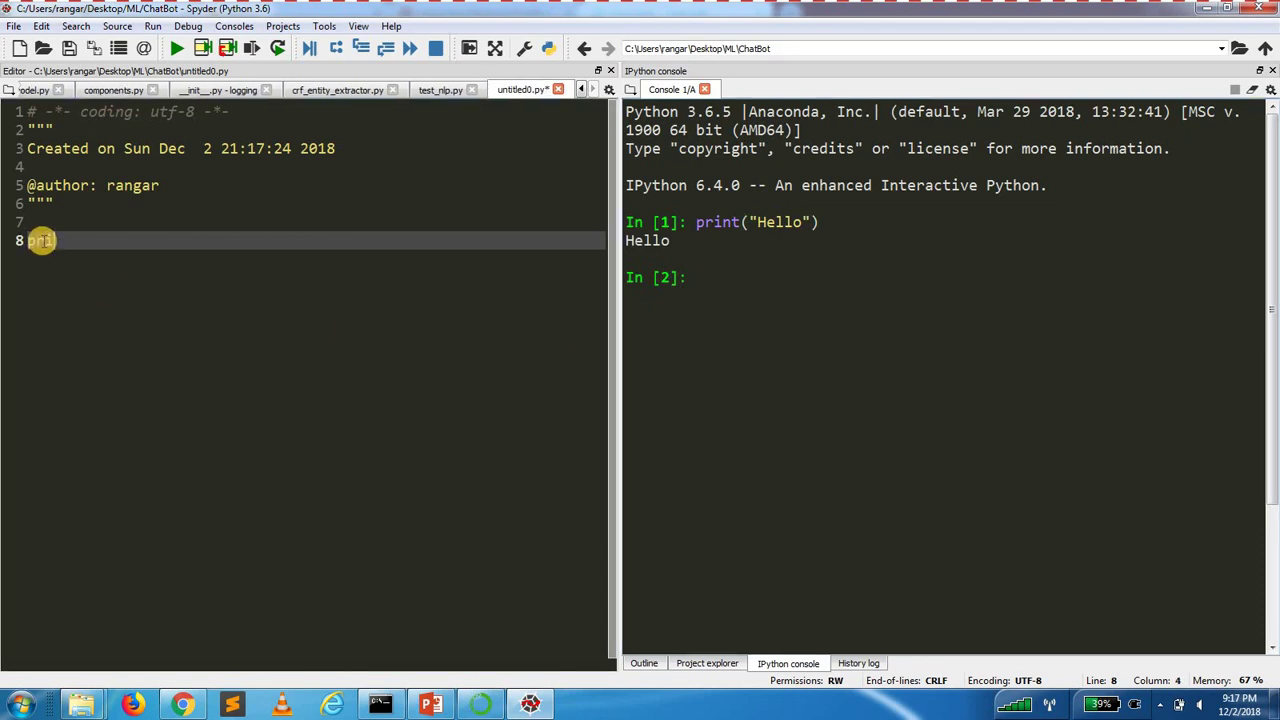
pyautogui.write('nt(')
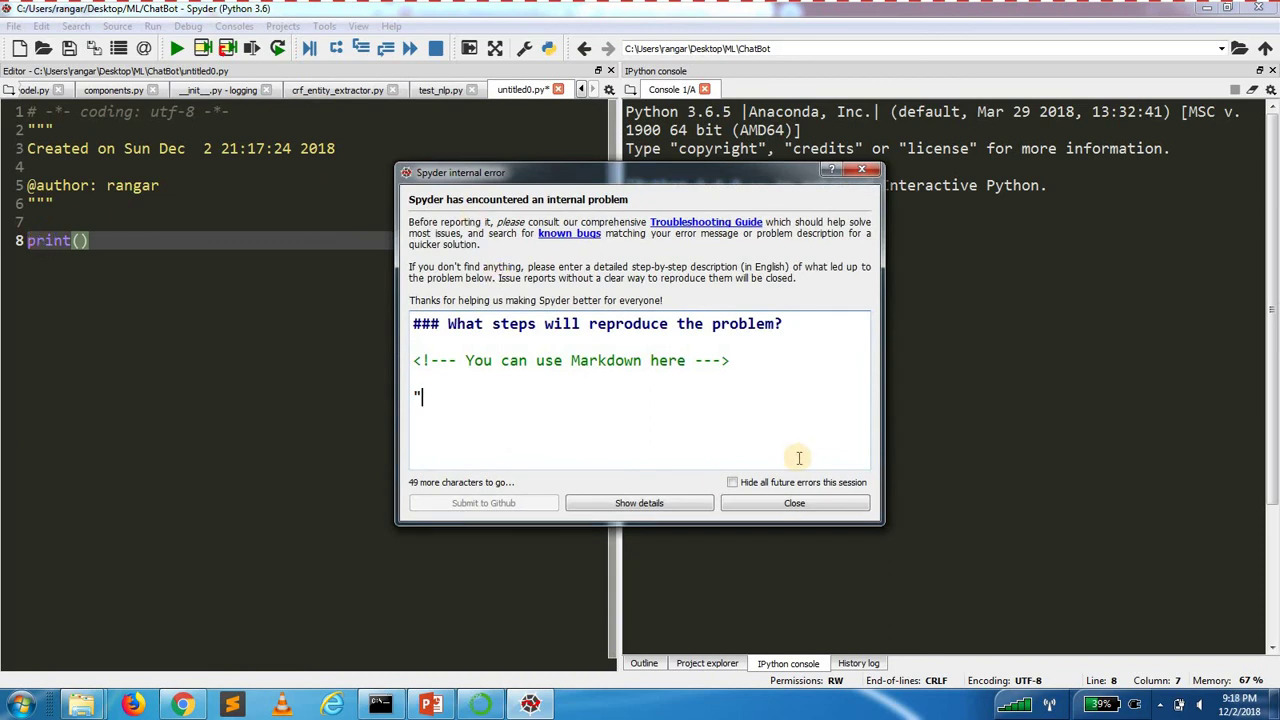
pyautogui.click(732, 482)
pyautogui.click(785, 503)
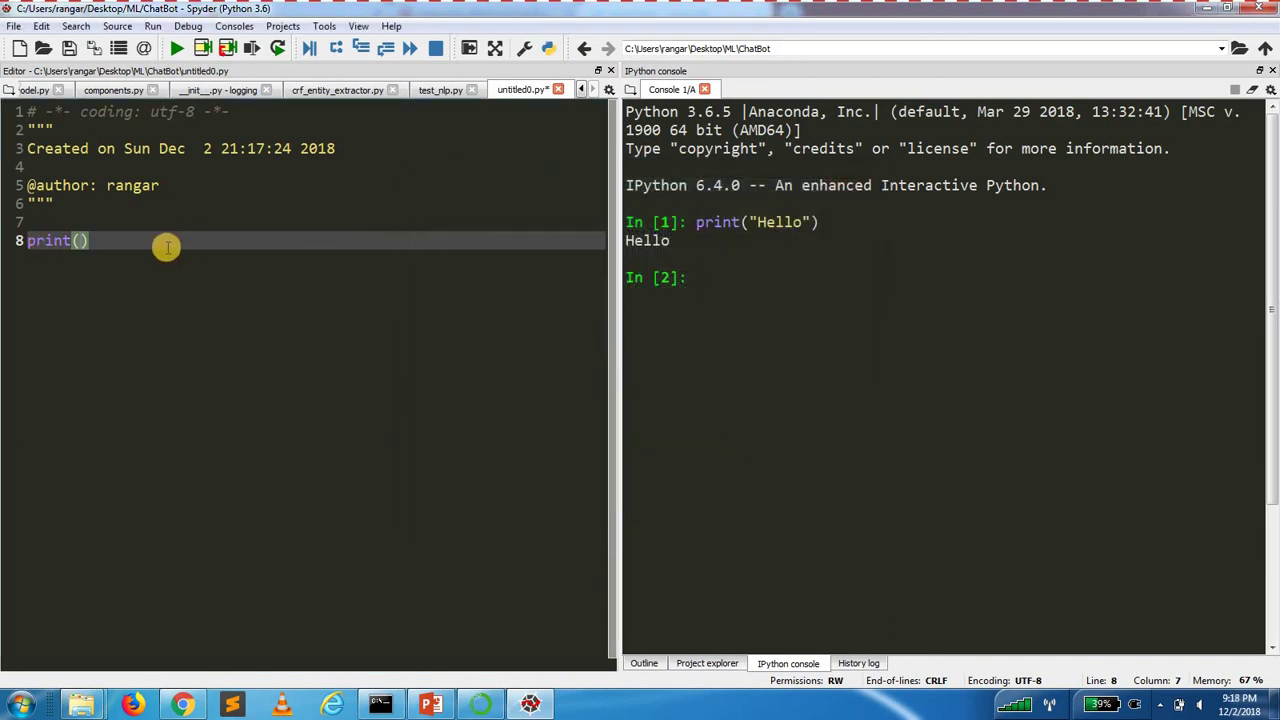
pyautogui.write('"')
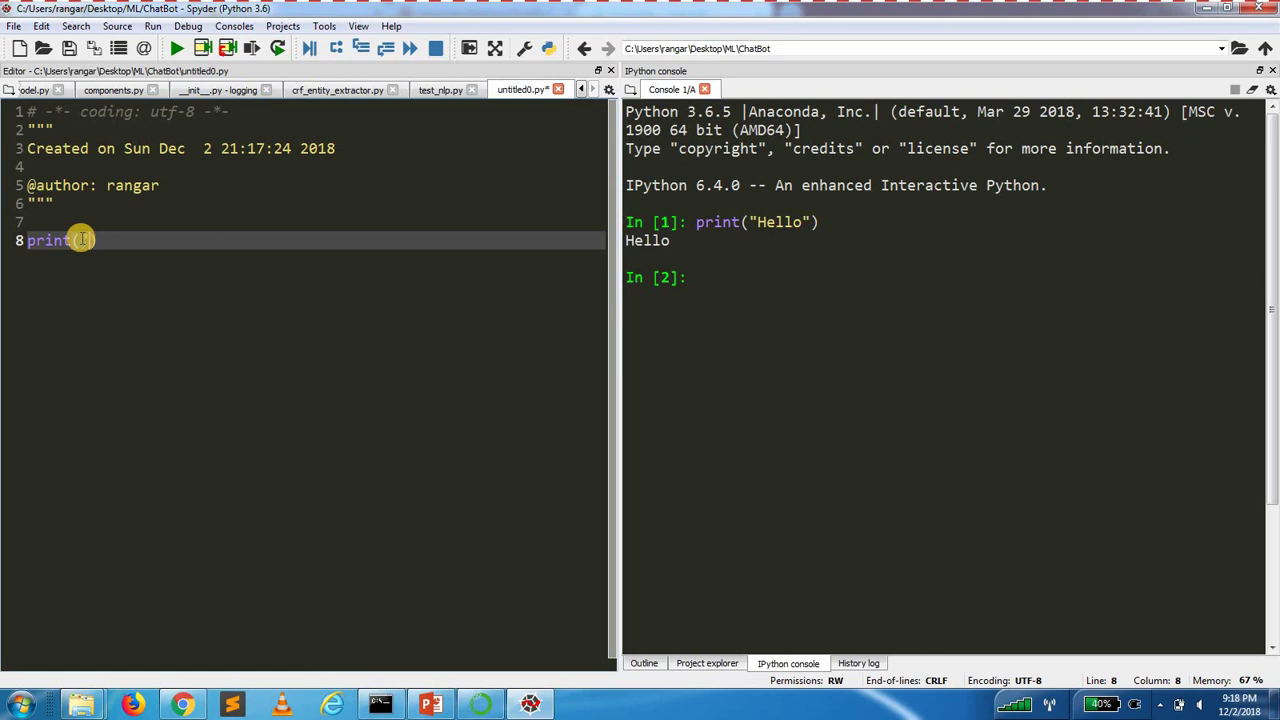
pyautogui.write('Hello')
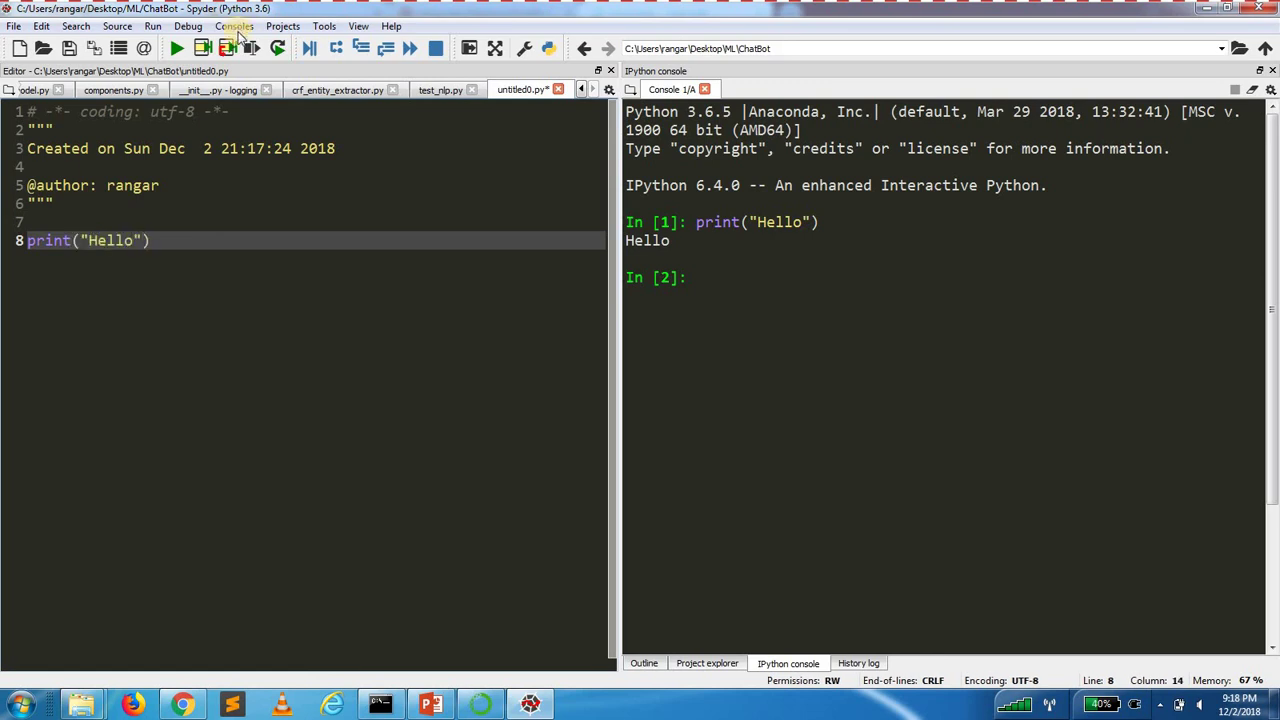
pyautogui.click(176, 50)
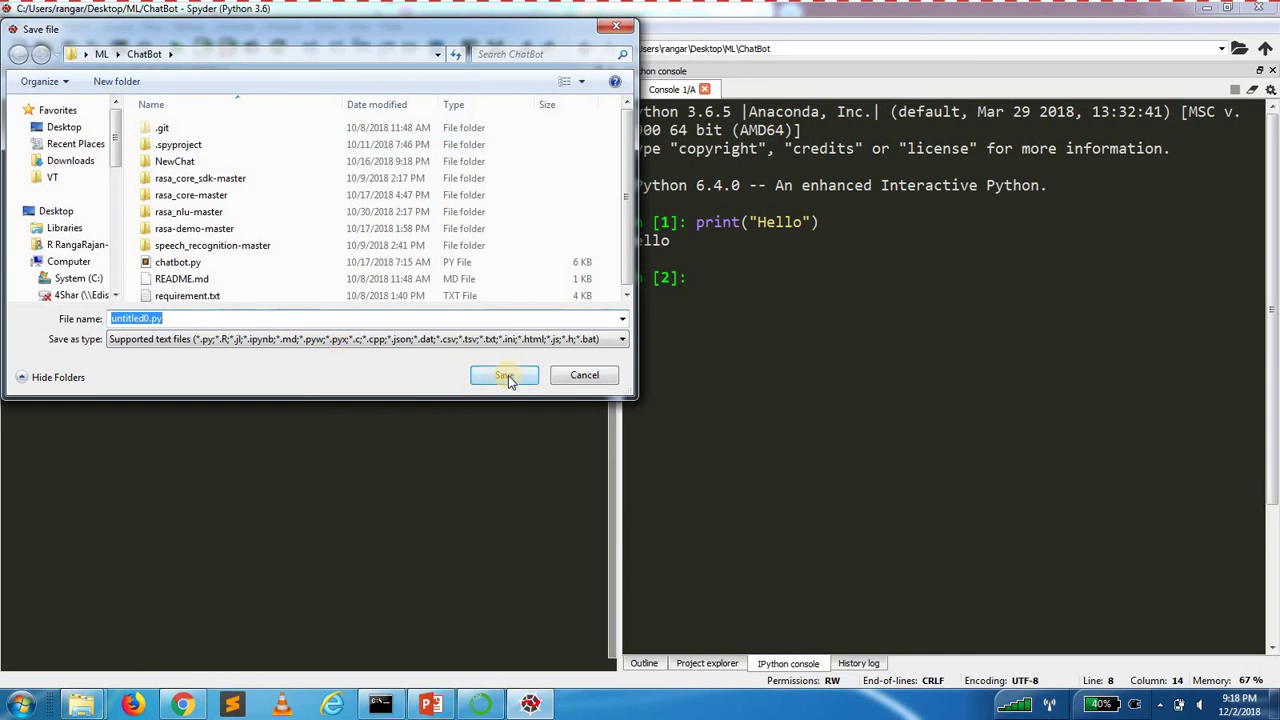
pyautogui.click(508, 375)
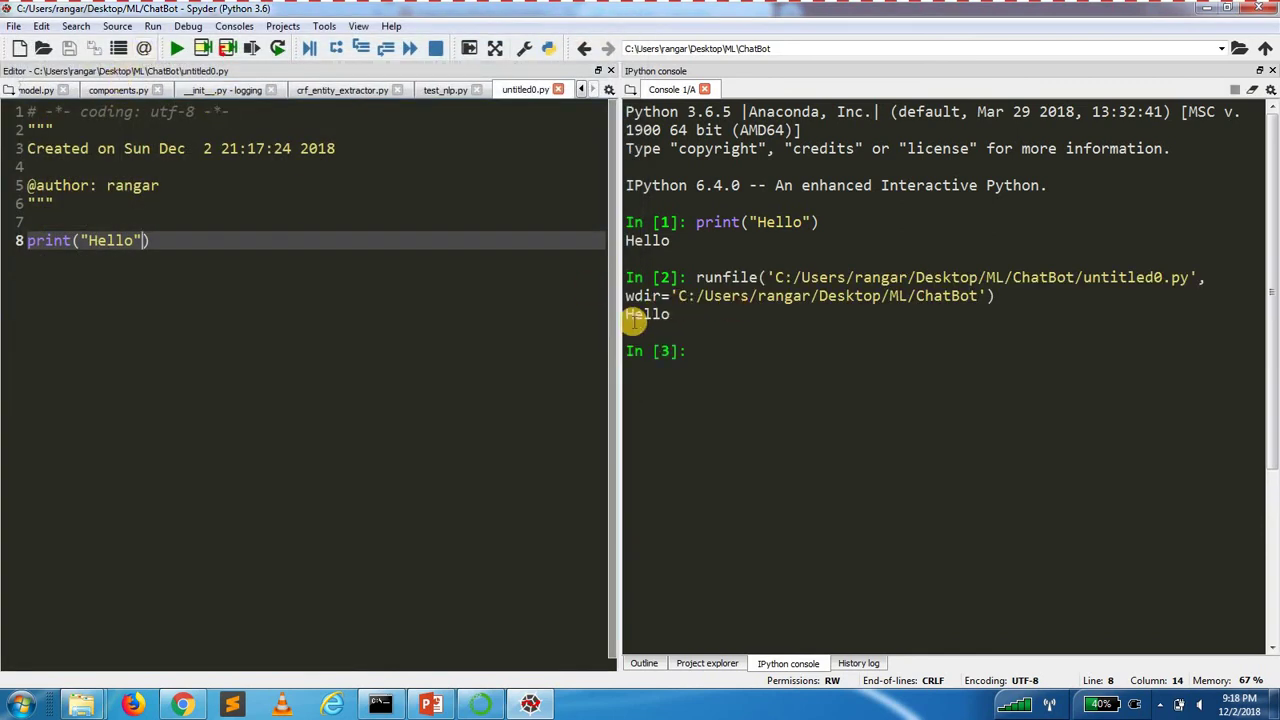